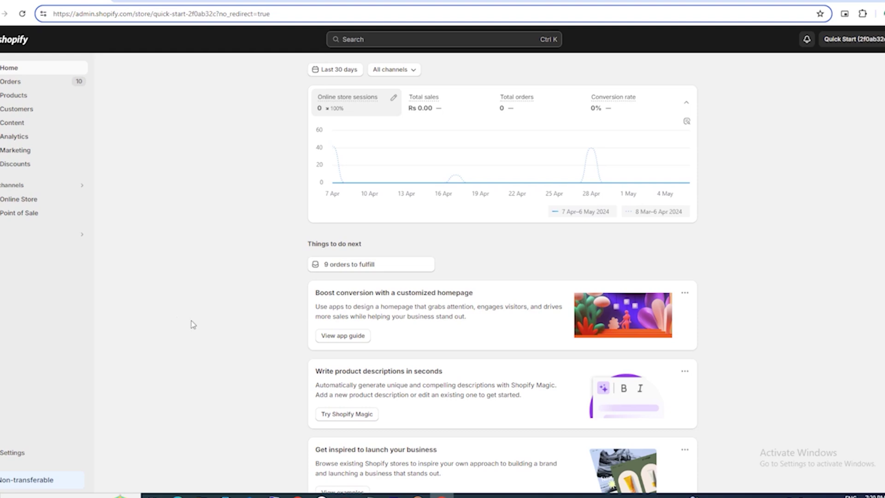
Step: Open the store's Payments settings to view the (for testing) Bogus Gateway provider
left_click(10, 453)
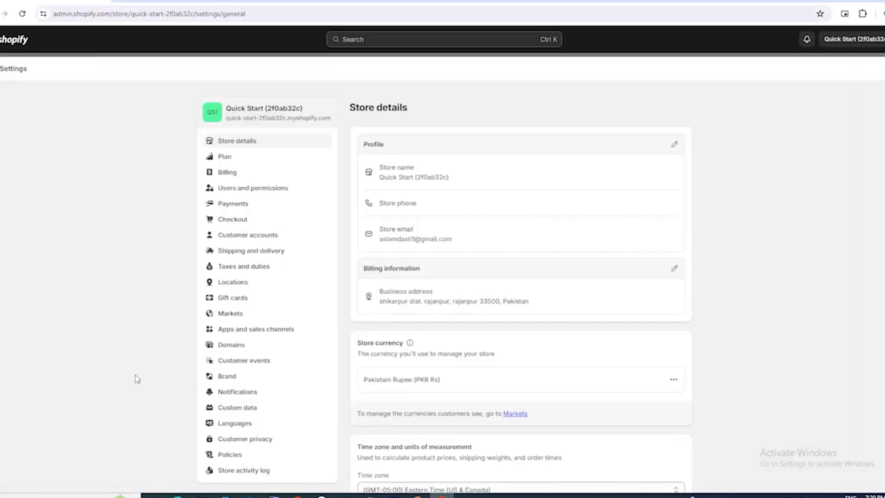
left_click(239, 208)
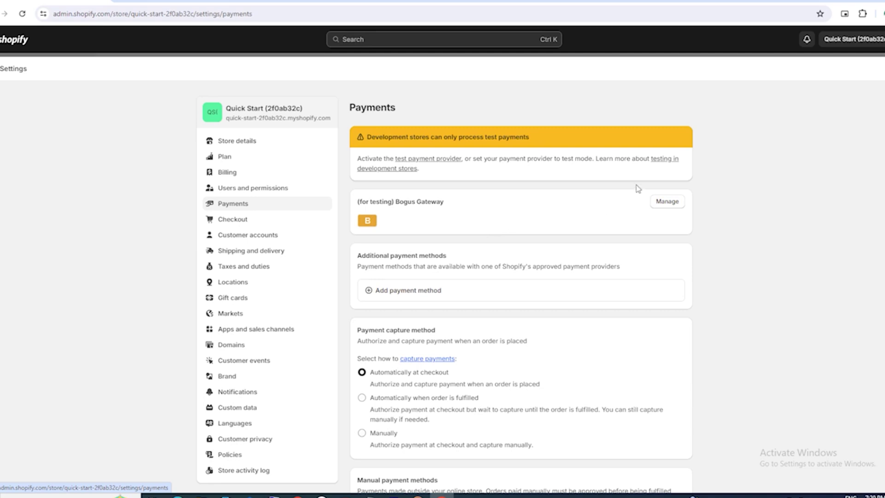
scroll(723, 254, "down", 2)
scroll(722, 255, "down", 4)
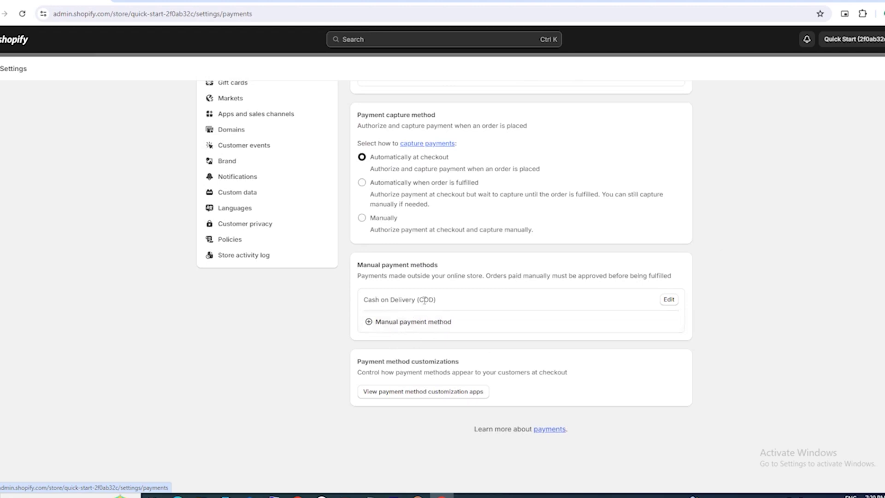
left_click(369, 323)
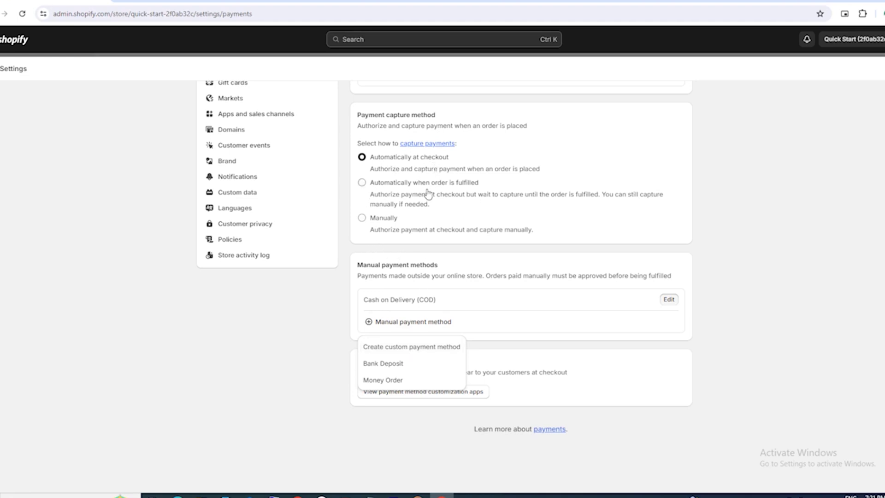
scroll(426, 191, "up", 3)
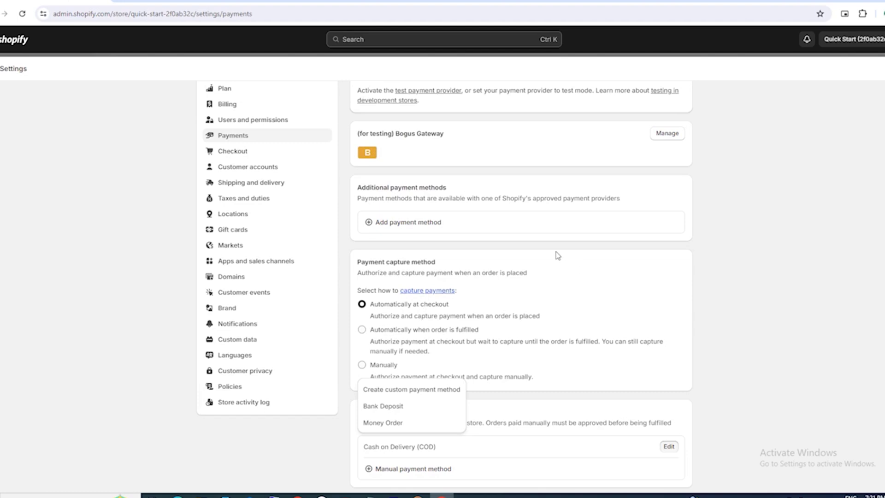
scroll(558, 255, "up", 2)
Step: Deactivate the Bogus Gateway after discarding an unsaved switch-off of its Bogus card method
left_click(670, 205)
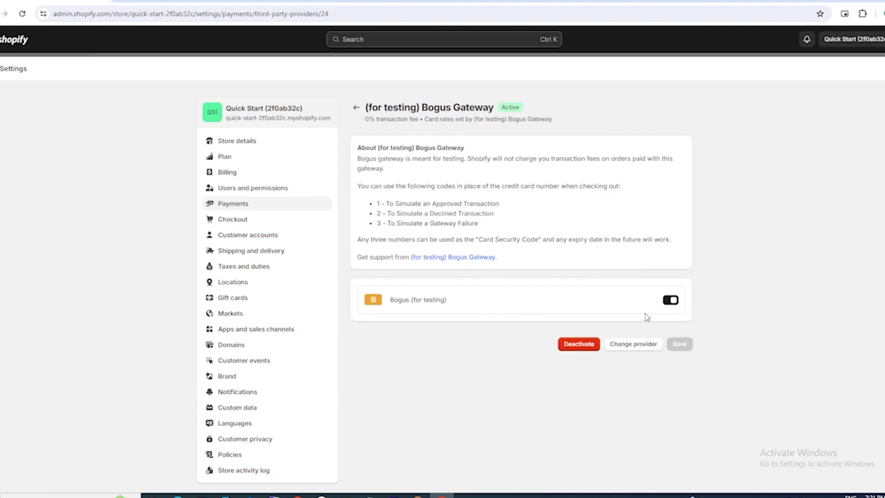
left_click(671, 300)
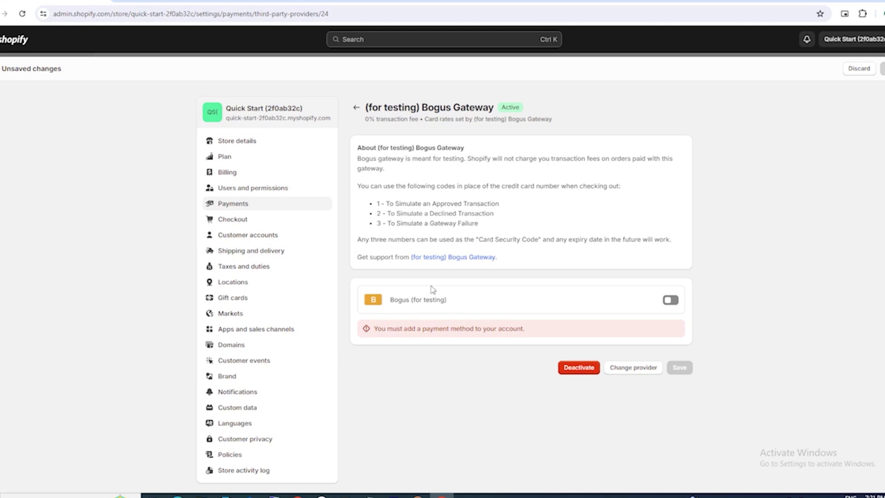
left_click(356, 107)
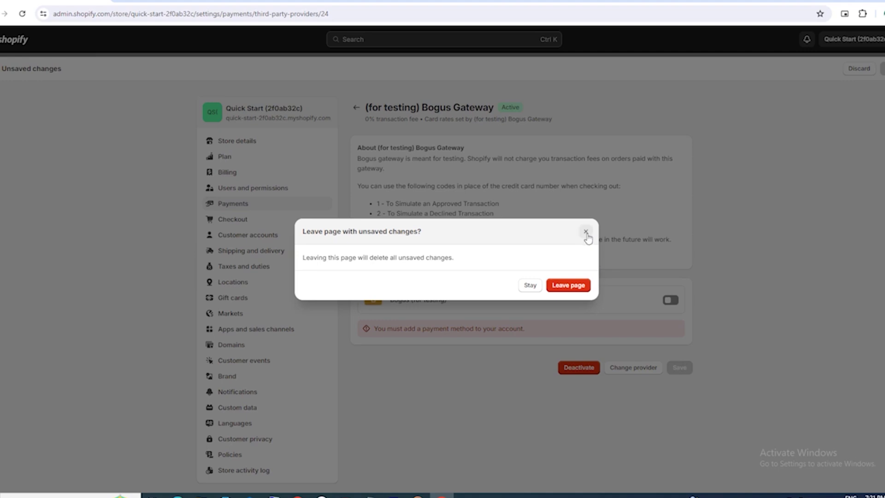
left_click(571, 286)
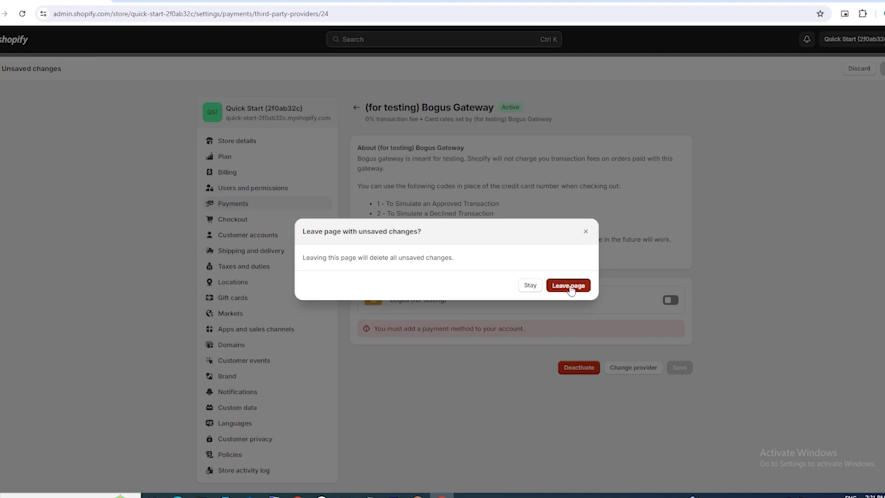
left_click(666, 201)
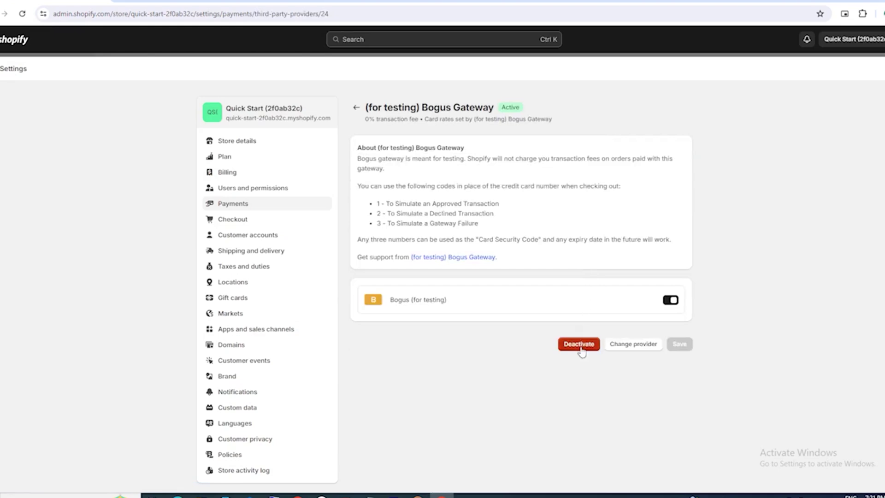
left_click(579, 344)
left_click(568, 289)
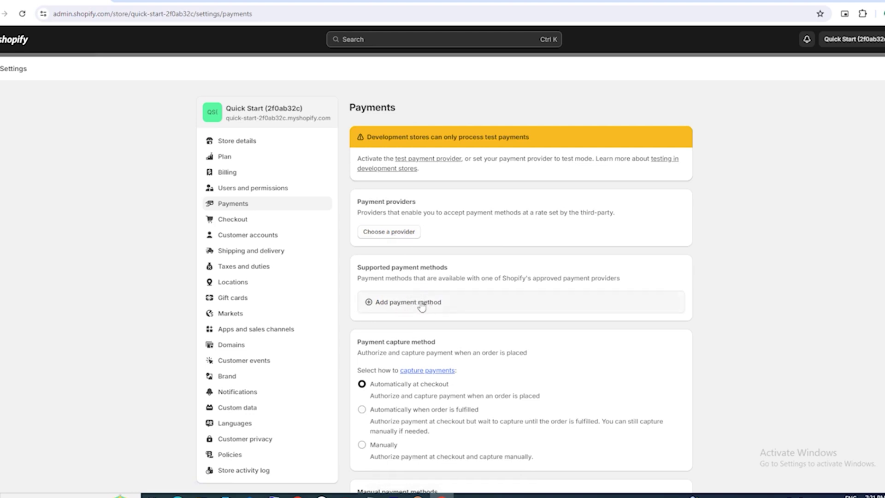
left_click(397, 302)
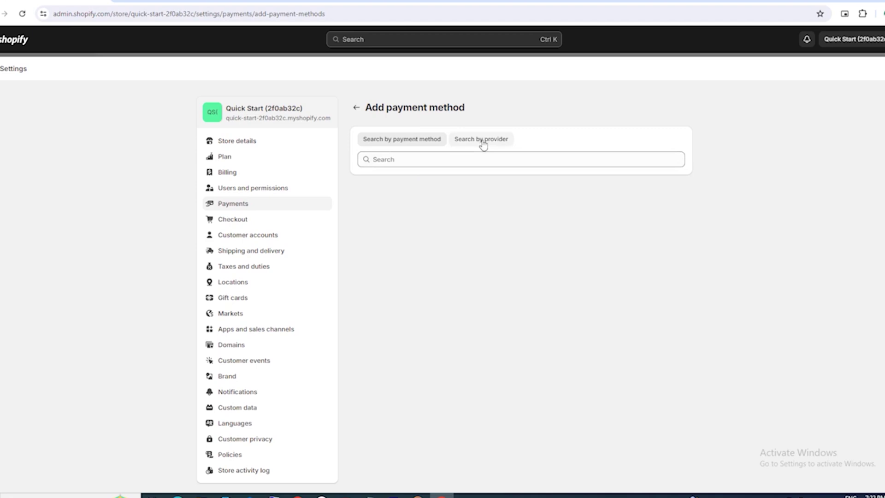
left_click(483, 143)
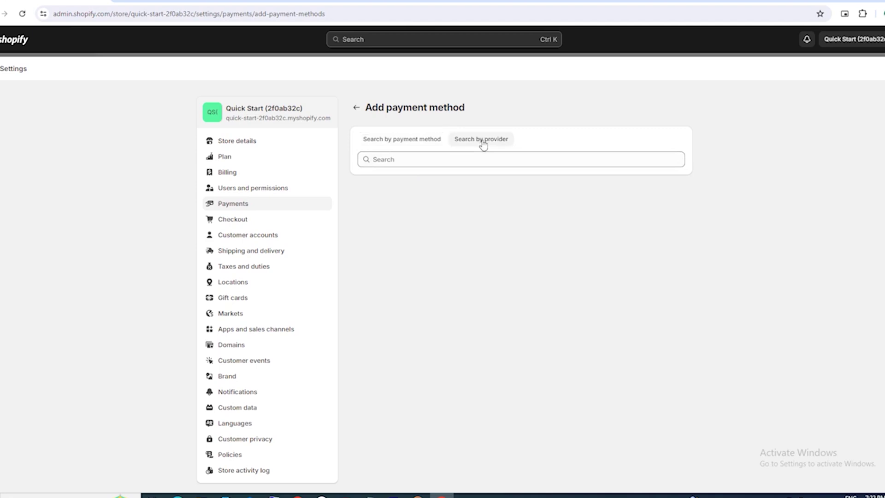
left_click(397, 140)
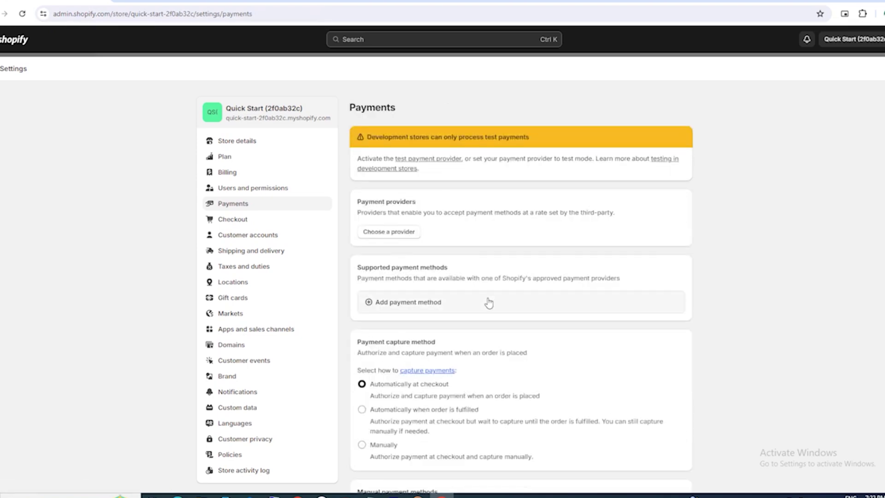
Step: Find (for testing) Bogus Gateway among third-party payment providers and reactivate it
left_click(389, 232)
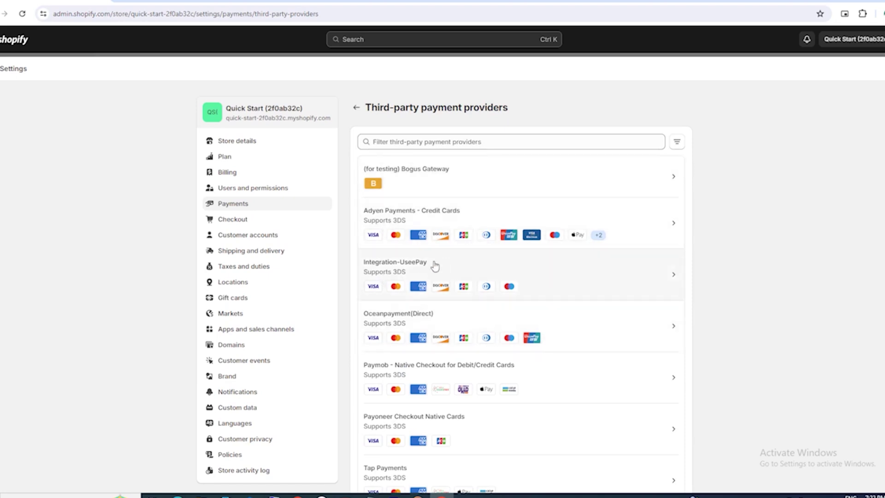
scroll(433, 267, "down", 3)
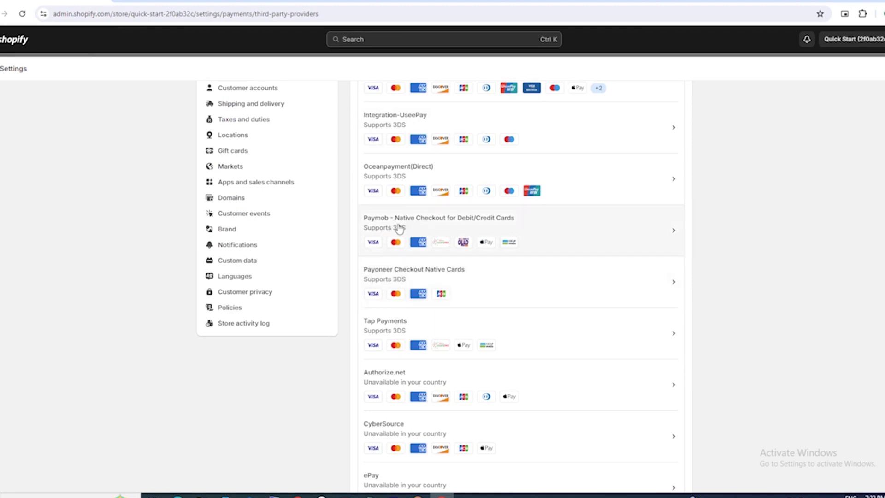
scroll(405, 258, "down", 2)
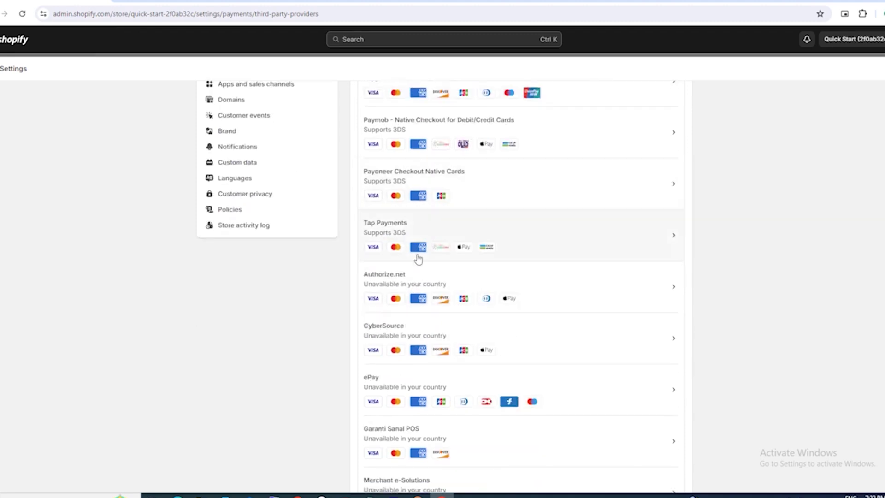
scroll(410, 295, "down", 2)
scroll(412, 295, "up", 6)
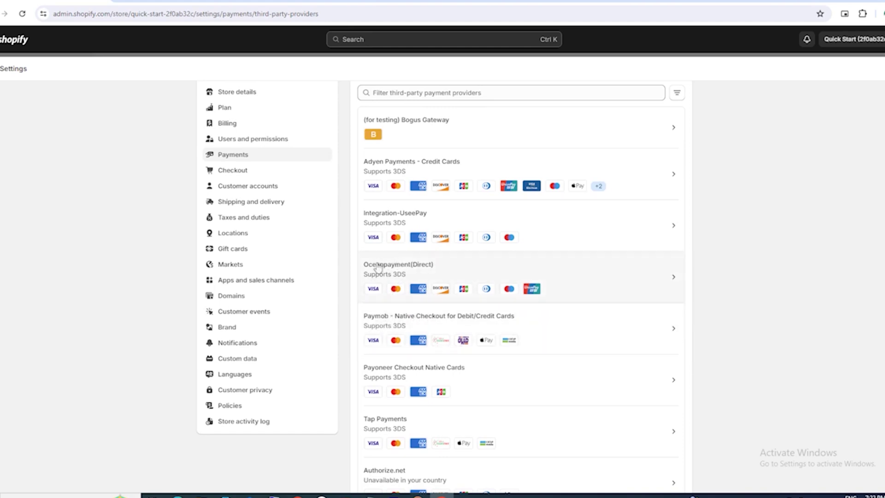
scroll(471, 274, "up", 1)
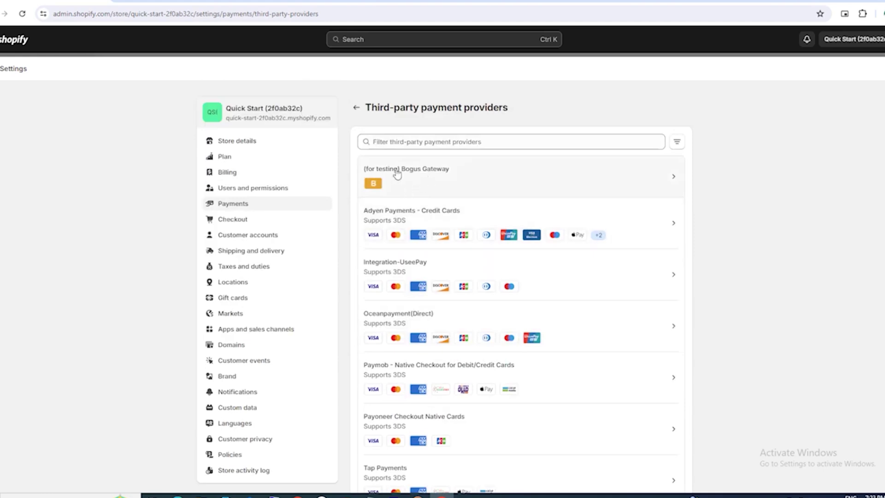
left_click(672, 180)
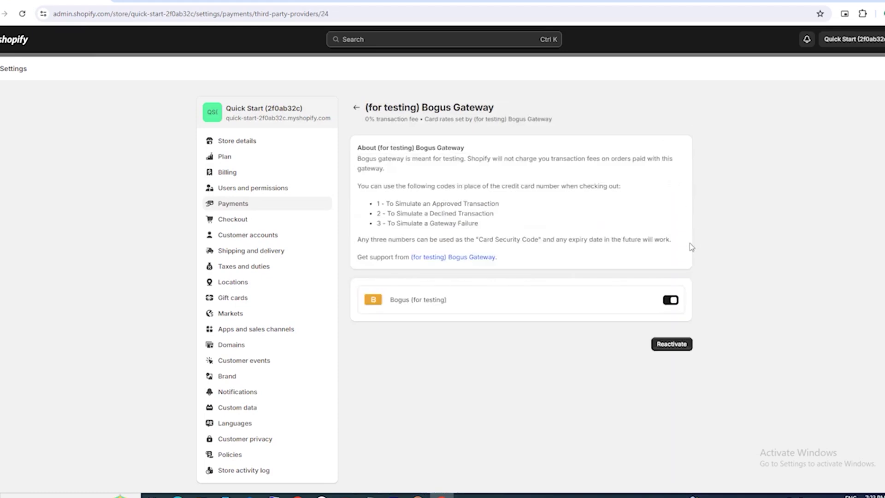
left_click(676, 347)
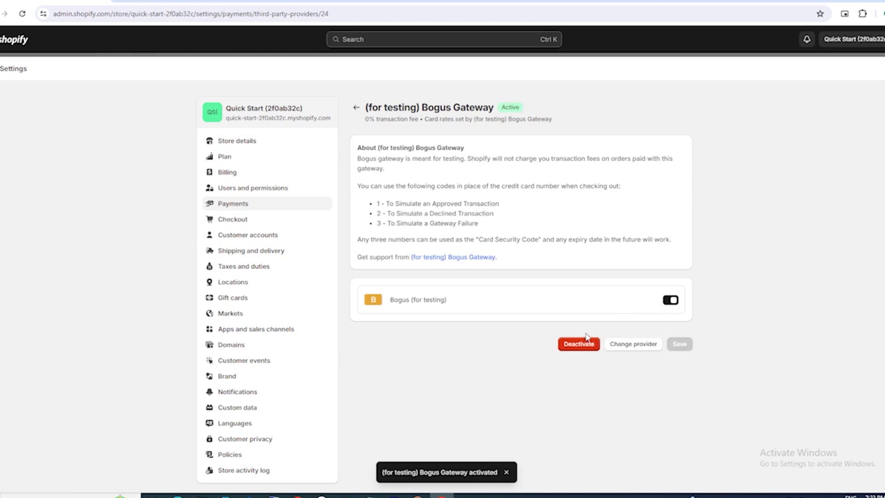
Step: Check the manual payment method options without adding one, then return to the Home dashboard
left_click(356, 107)
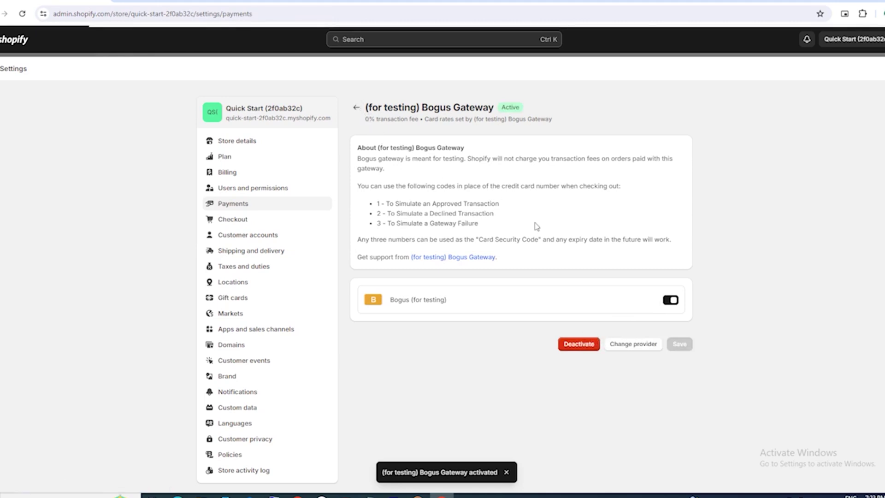
scroll(572, 277, "down", 5)
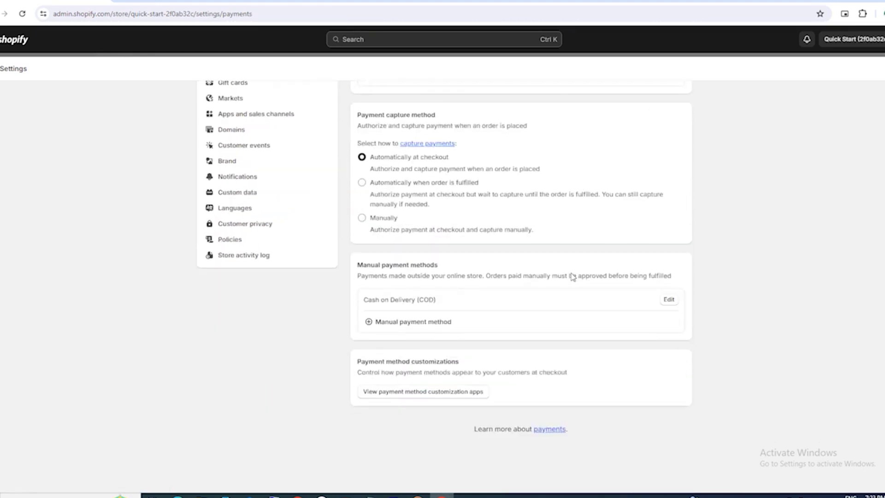
left_click(393, 325)
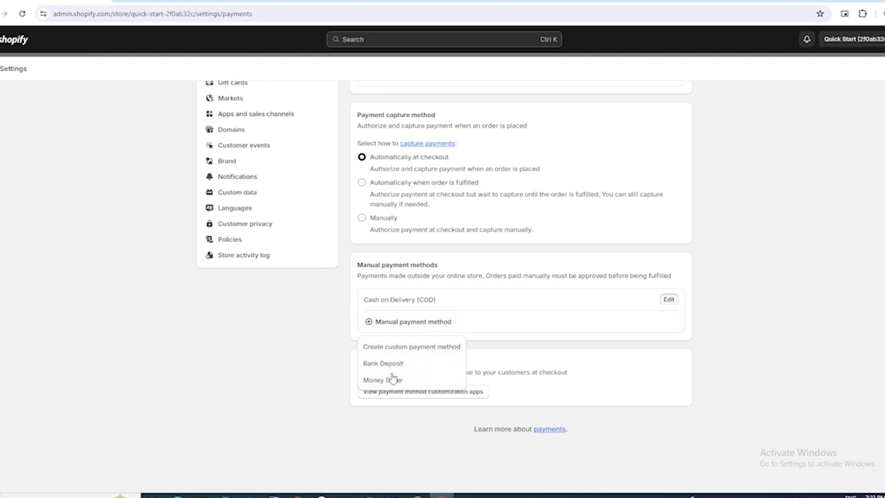
left_click(601, 383)
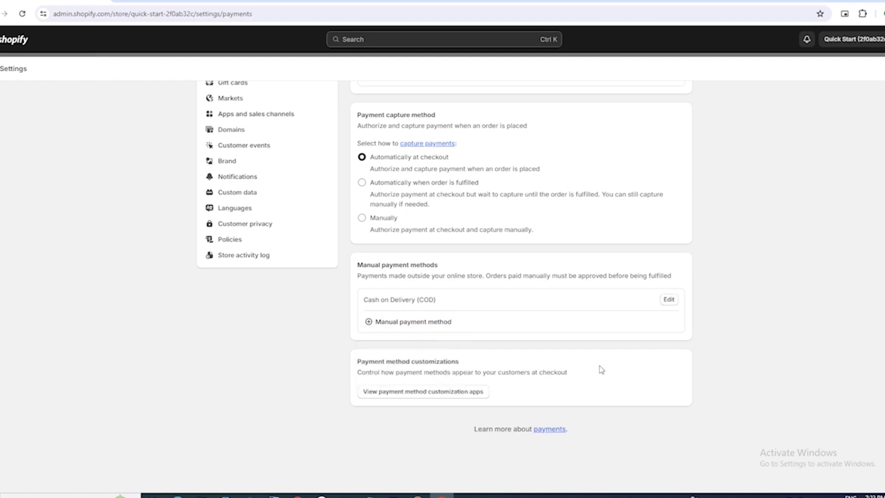
scroll(600, 369, "up", 5)
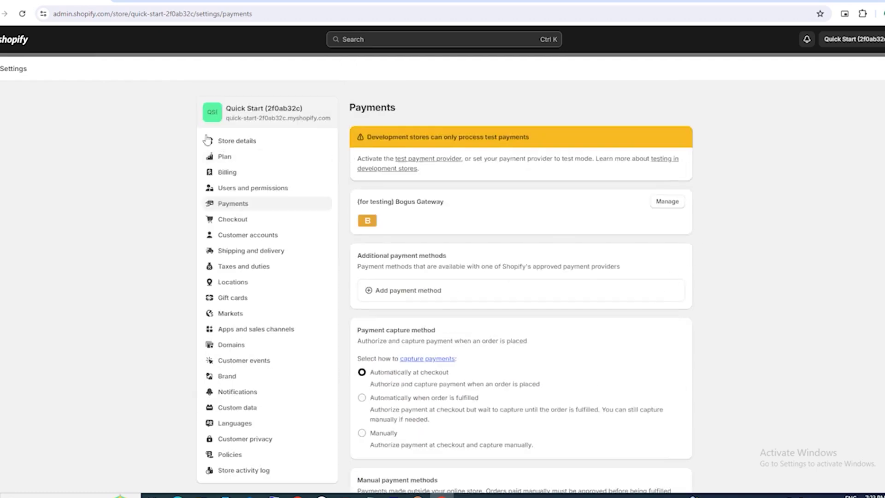
left_click(151, 41)
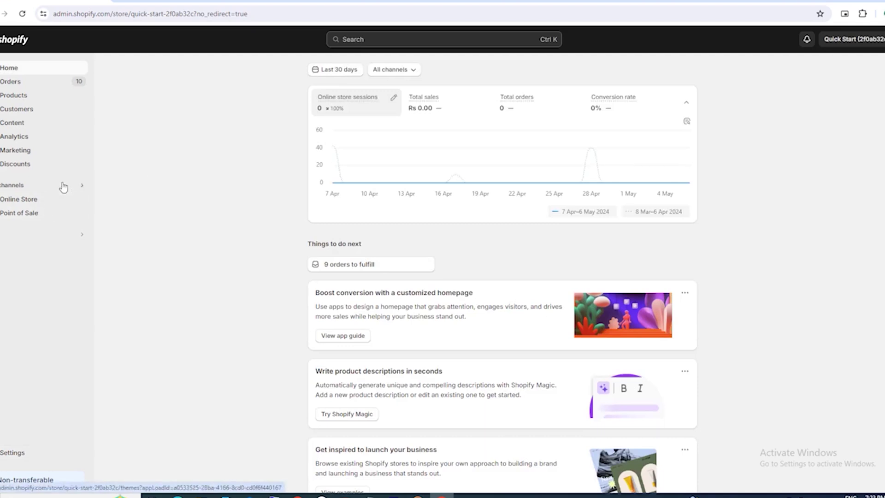
Step: Start a Buy it now checkout for The Multi-location Snowboard on the storefront, totalling Rs 846.74
left_click(80, 200)
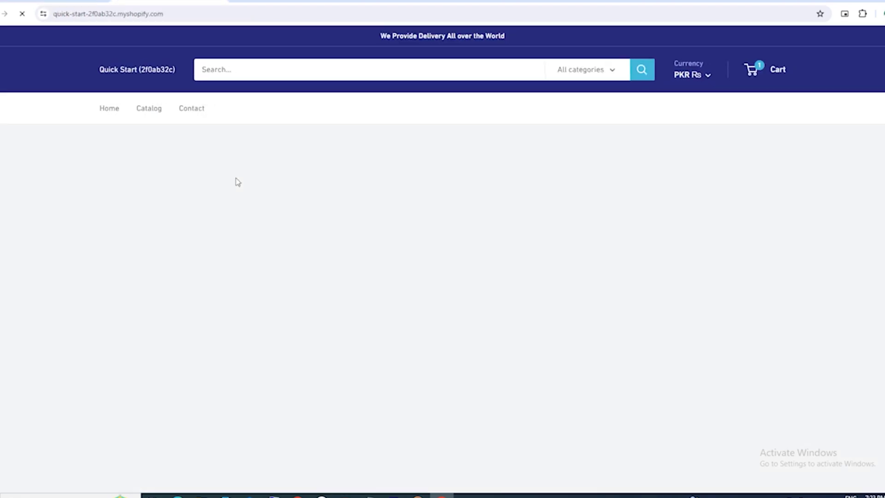
scroll(323, 221, "down", 4)
scroll(322, 221, "down", 4)
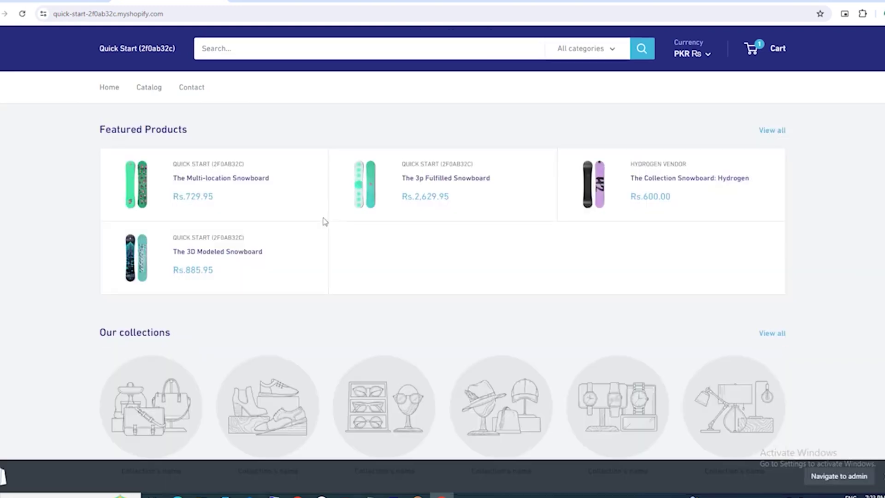
left_click(201, 183)
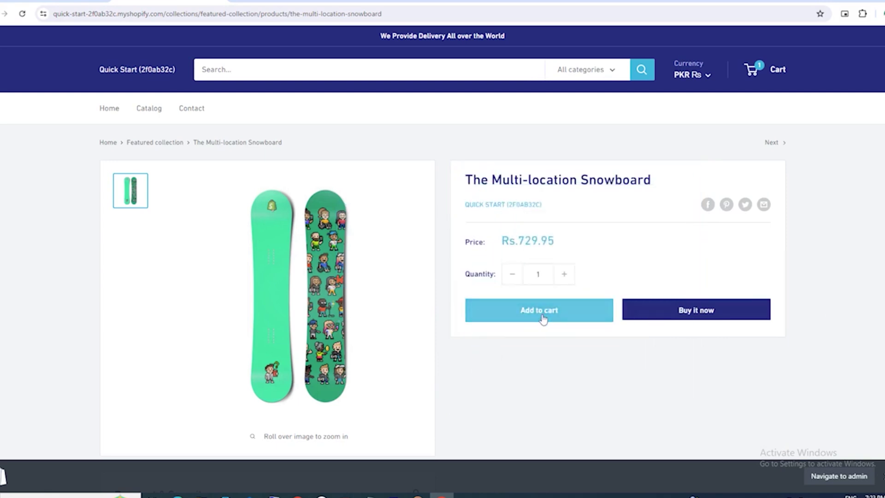
left_click(703, 305)
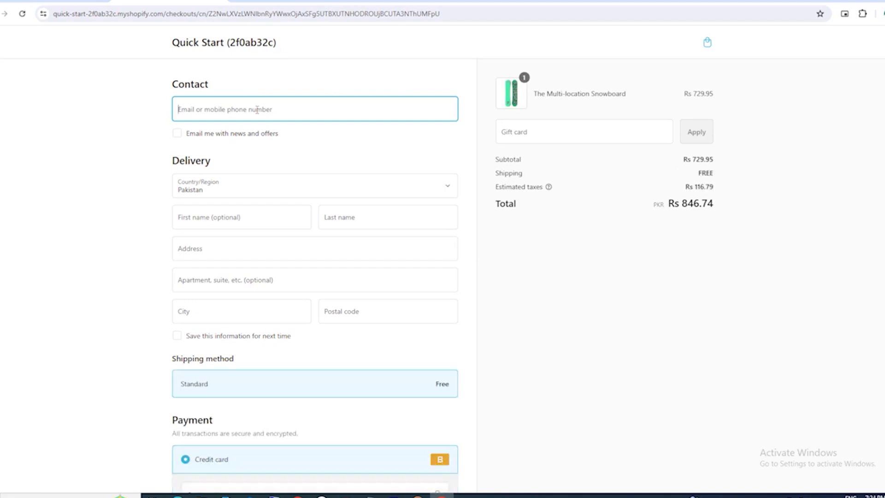
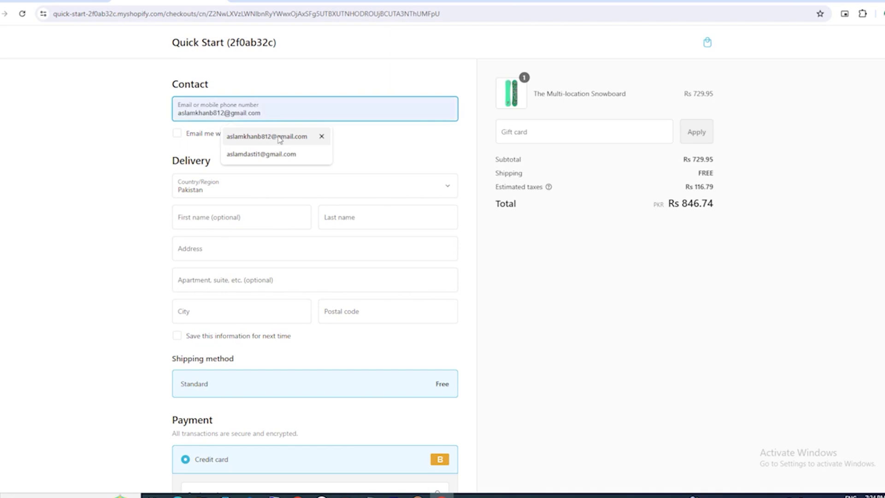
Step: Fill the checkout contact email from autofill and enter the customer's first and last name
left_click(279, 136)
scroll(282, 168, "down", 1)
left_click(240, 168)
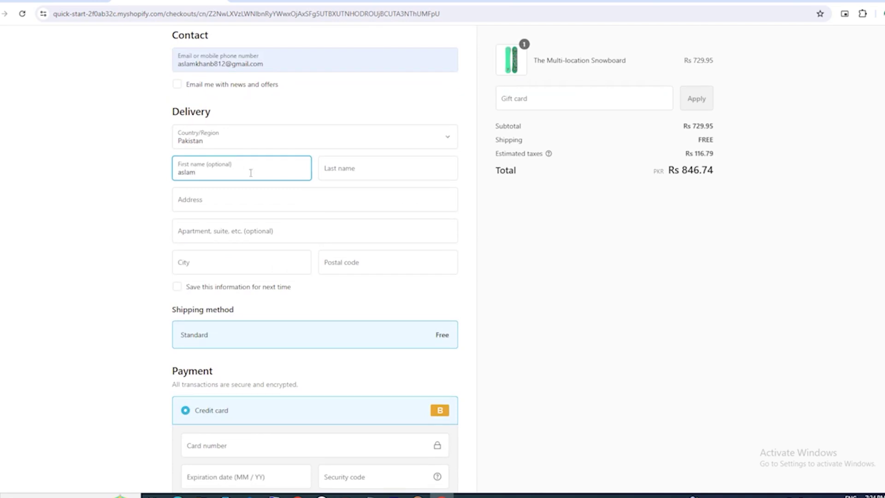
left_click(362, 172)
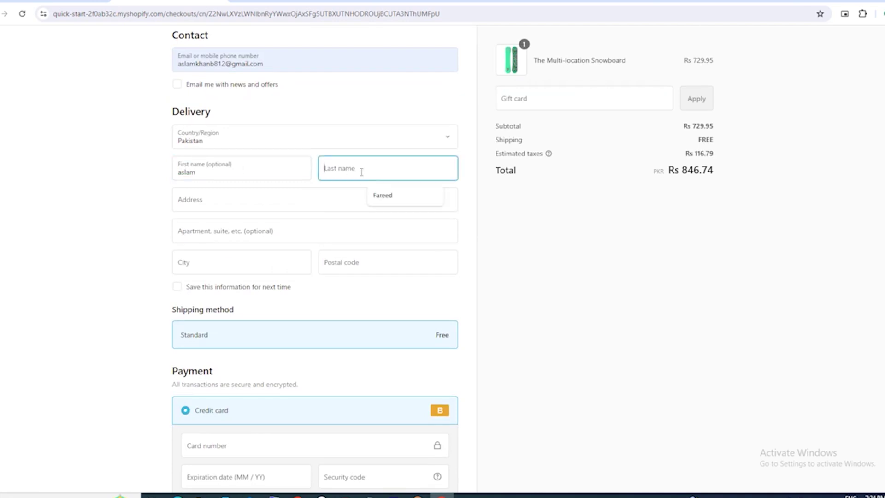
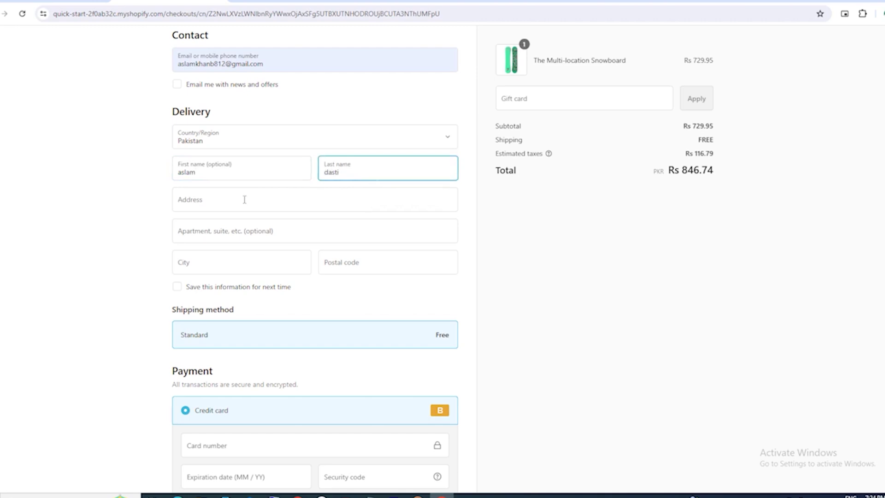
left_click(235, 197)
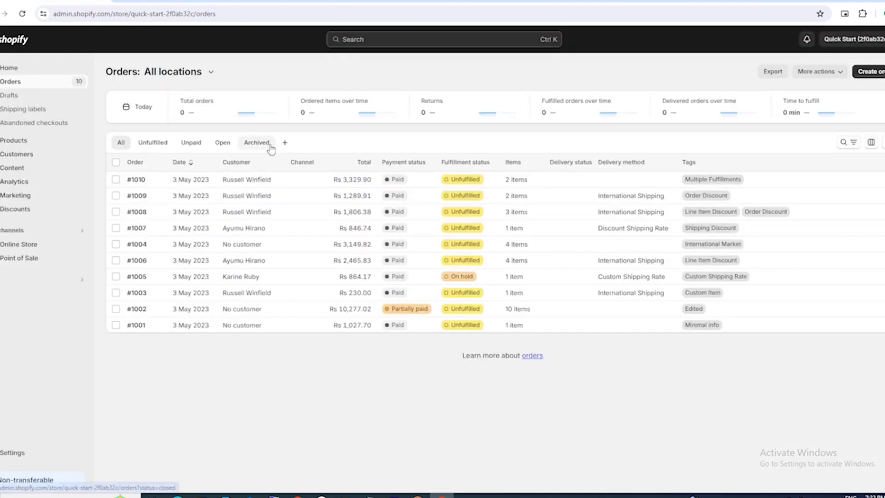
Step: Open order #1010 and review its details, timeline and tags (paid, unfulfilled, Rs3,329.90)
left_click(181, 186)
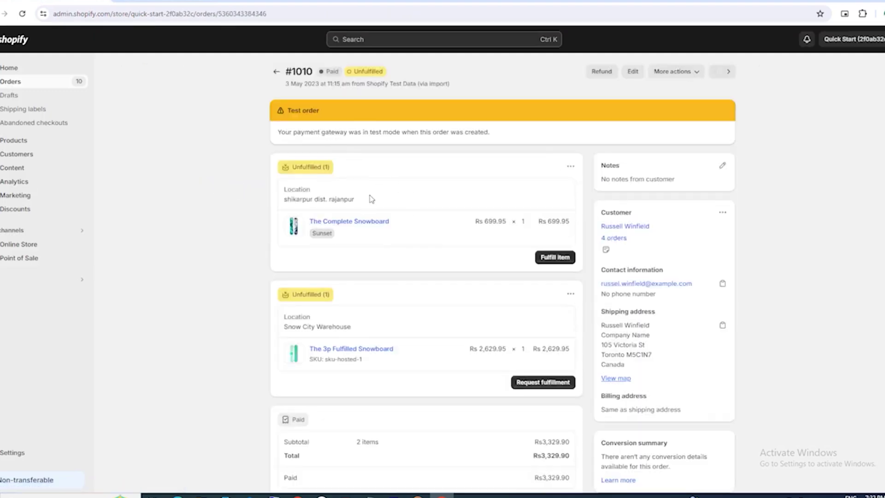
scroll(391, 230, "down", 4)
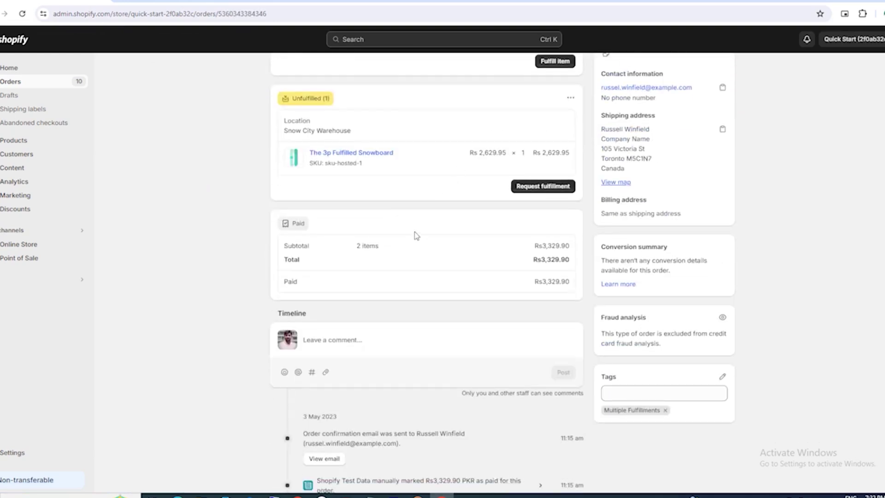
scroll(414, 232, "down", 2)
scroll(401, 262, "up", 5)
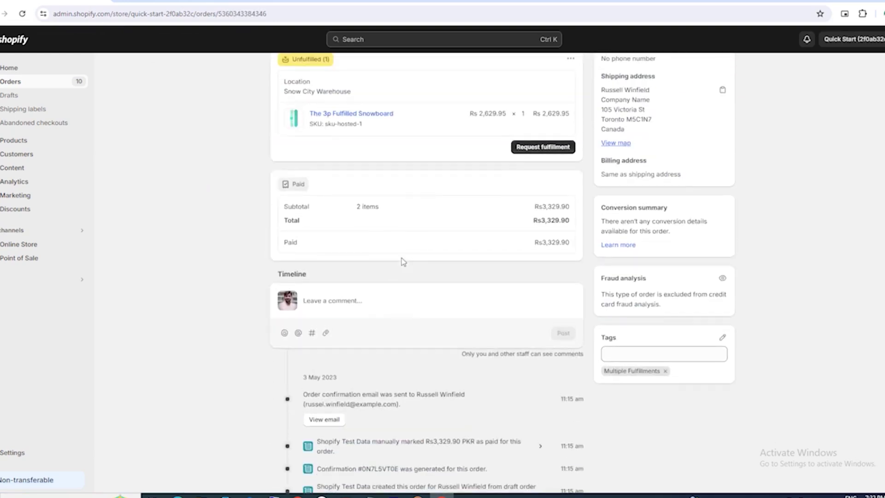
scroll(404, 261, "down", 2)
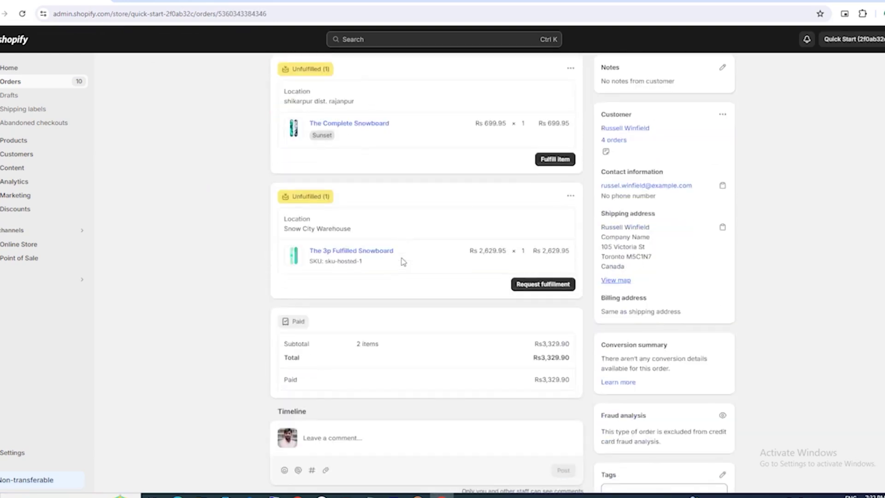
scroll(404, 262, "up", 1)
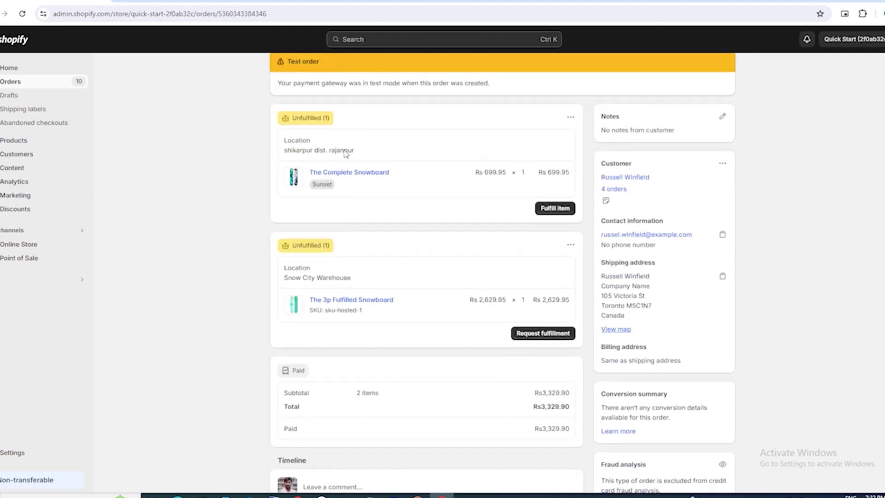
scroll(385, 172, "down", 4)
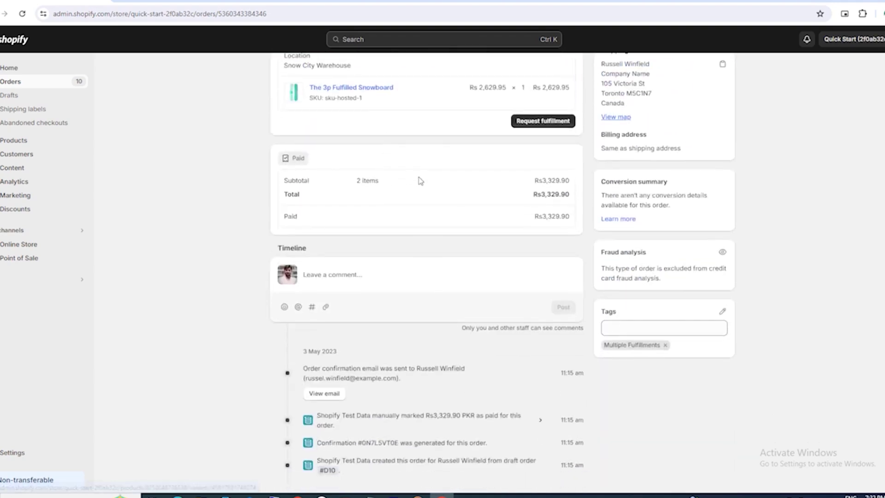
scroll(420, 181, "up", 2)
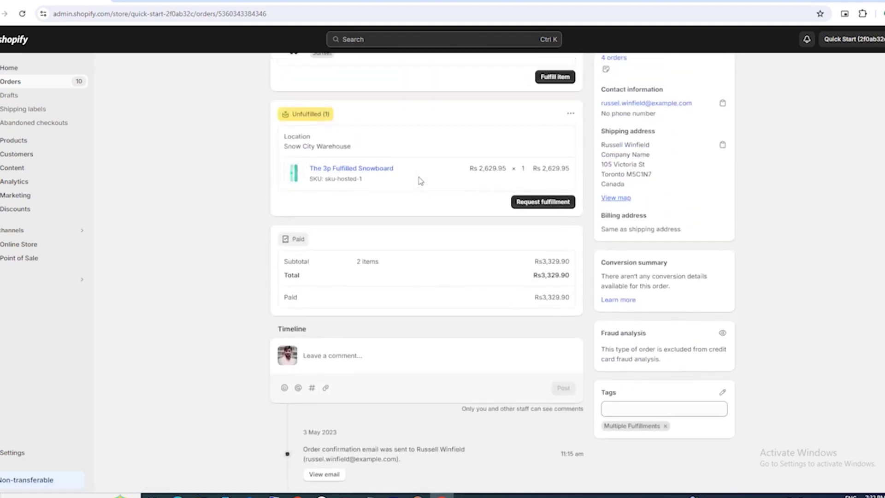